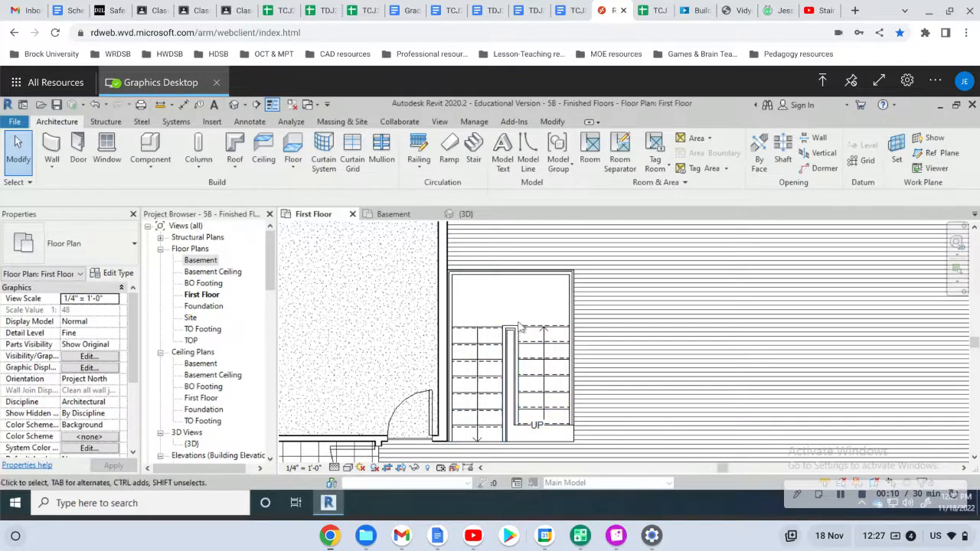
- Examine the stairwell opening in the 3D view and its unguarded edges in the First Floor plan
left_click(461, 214)
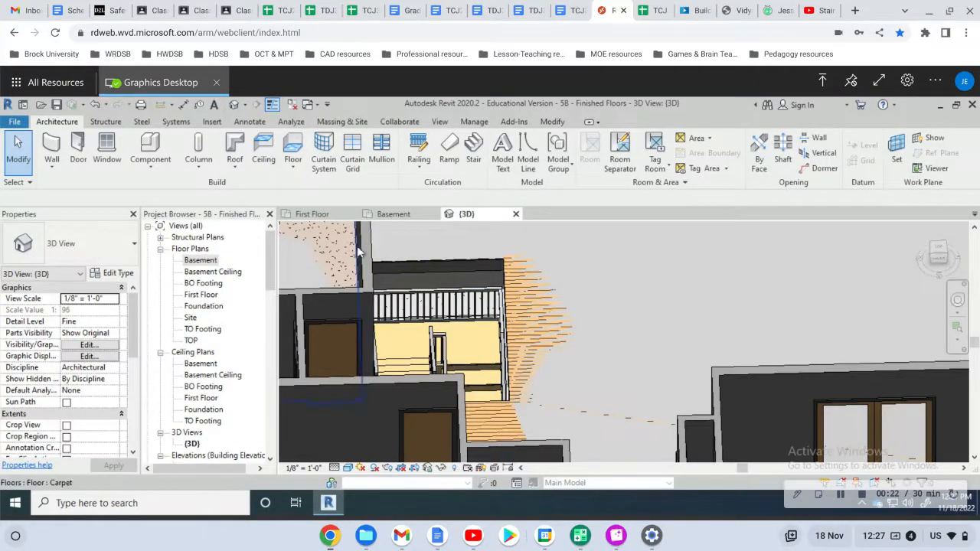
left_click(311, 215)
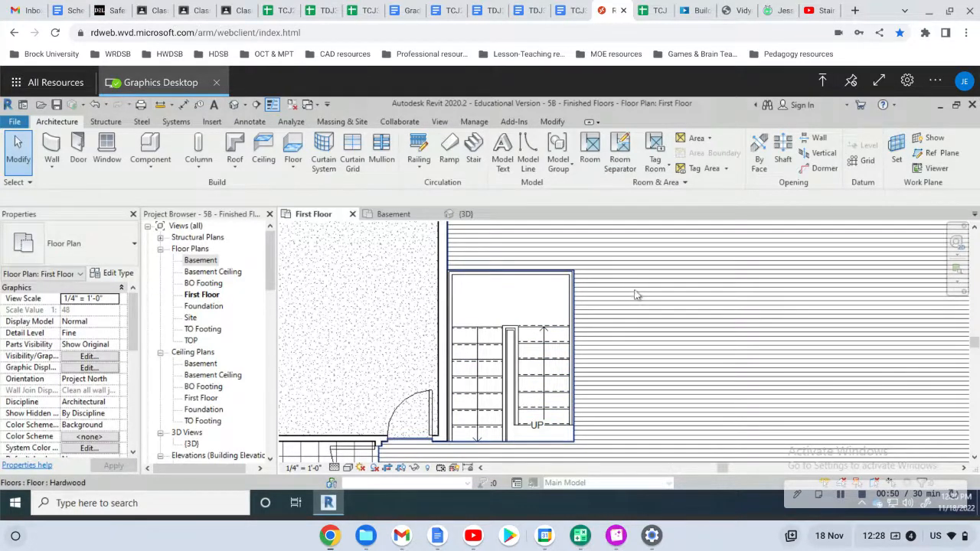
scroll(637, 295, "up", 1)
scroll(637, 295, "down", 2)
middle_click_drag(613, 324, 551, 385)
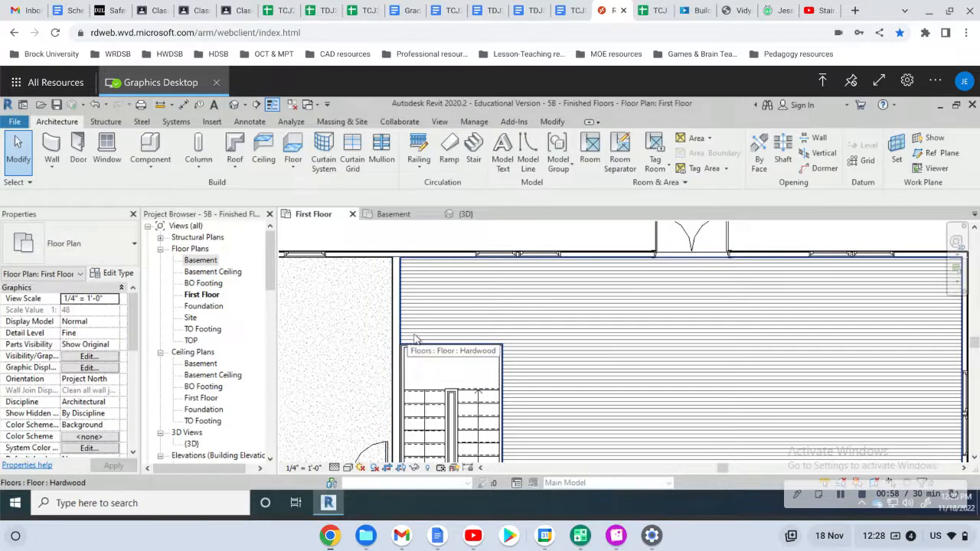
middle_click_drag(570, 373, 558, 332)
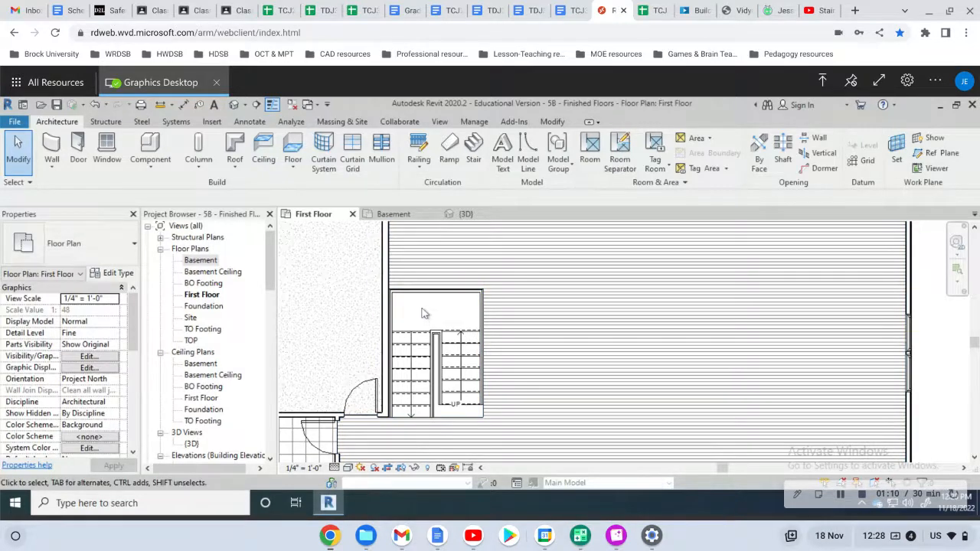
scroll(425, 313, "up", 2)
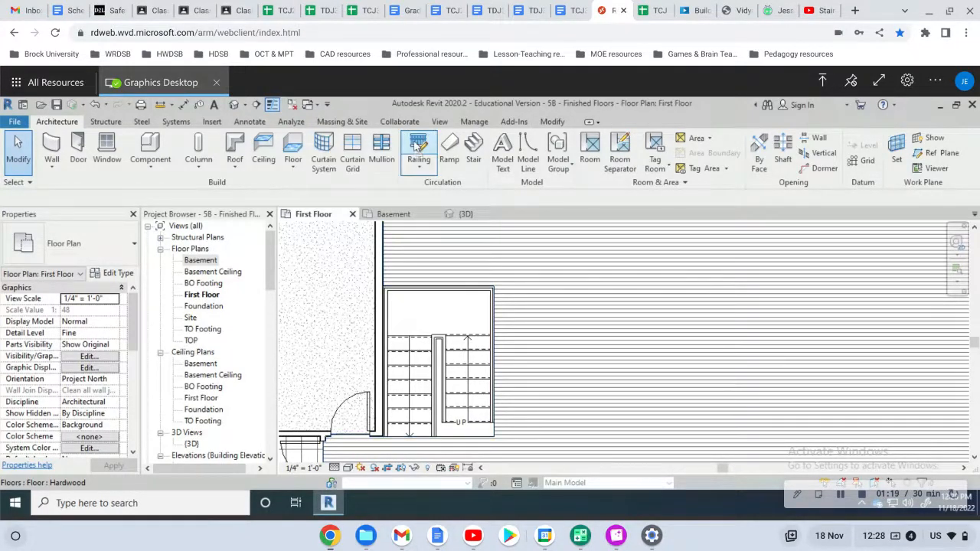
- Start a Handrail - Rectangular railing on First Floor and sketch its path along the stair opening's upper edge, about 7' long
left_click(418, 149)
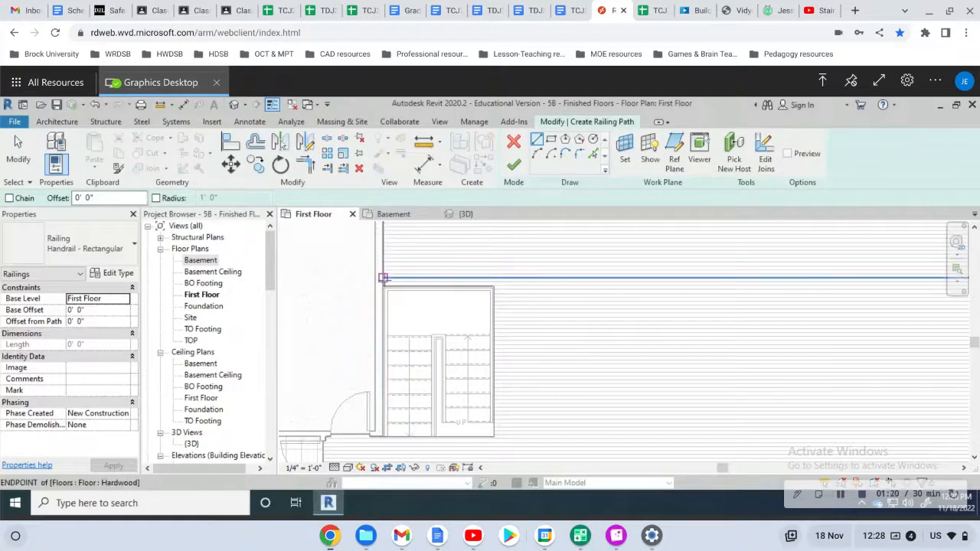
scroll(383, 279, "up", 1)
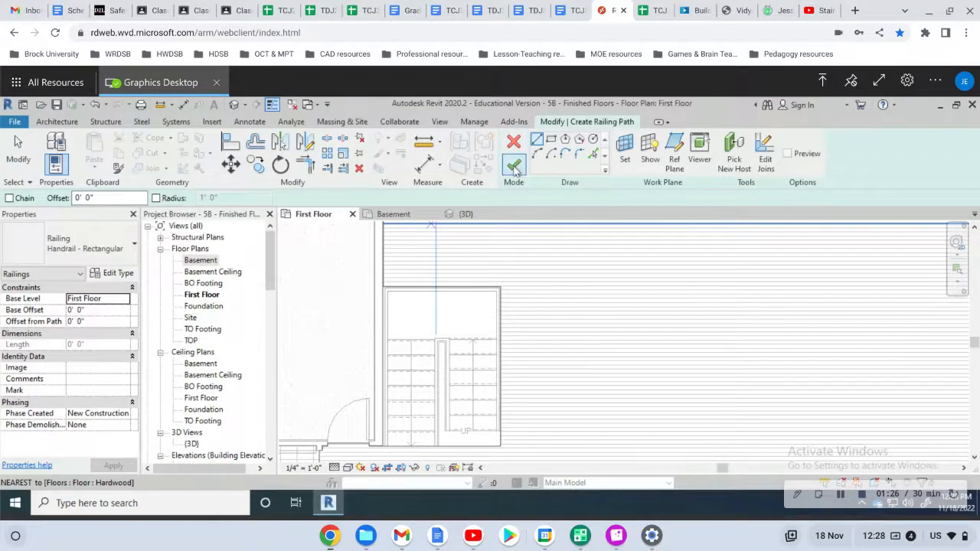
scroll(385, 298, "up", 3)
scroll(385, 295, "up", 2)
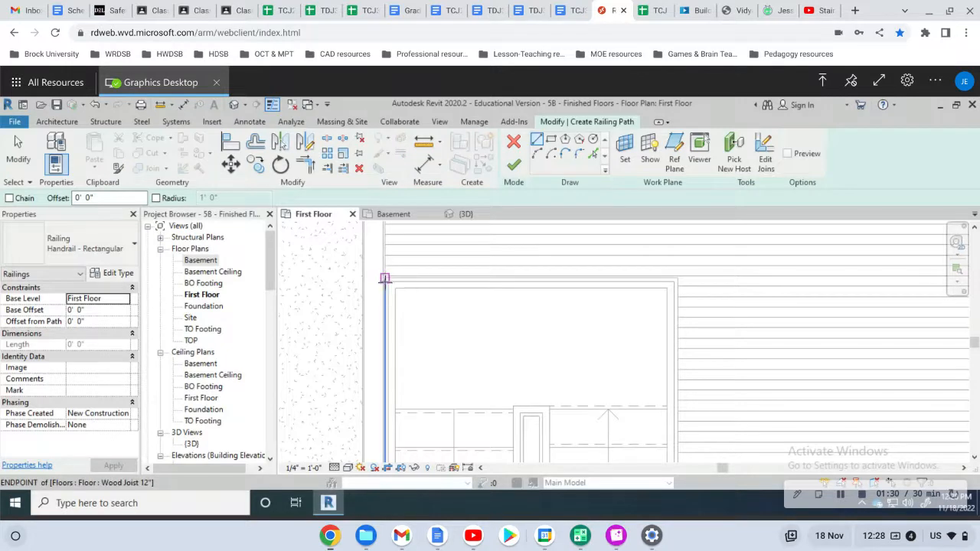
left_click(385, 278)
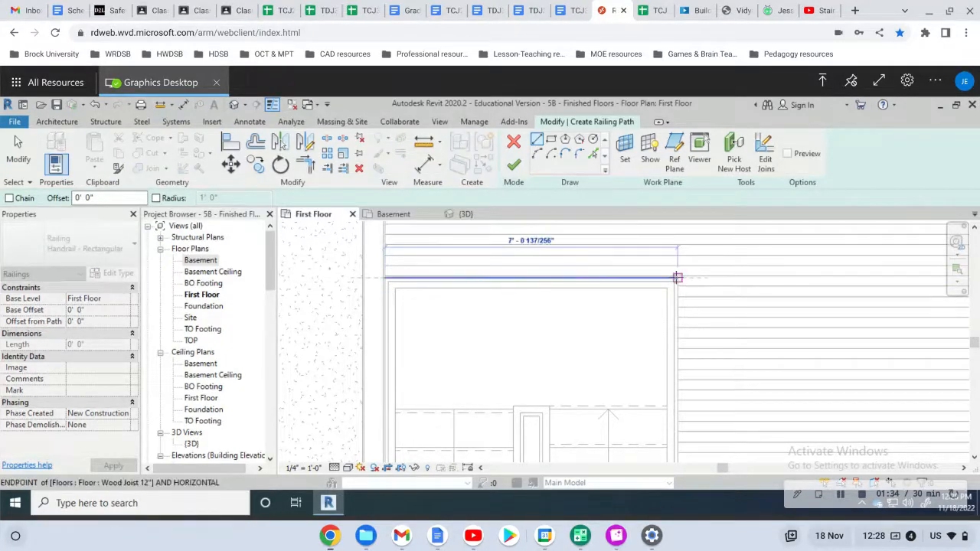
left_click(677, 277)
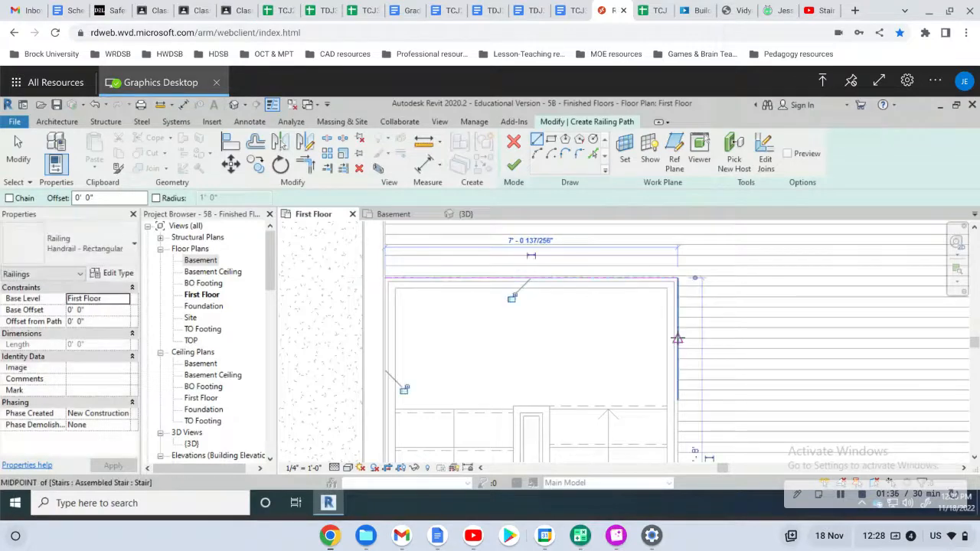
- Sketch a railing path line along the opening's lower edge from its right corner to the descending flight, and try to finish the railing
scroll(676, 366, "down", 1)
middle_click_drag(683, 380, 669, 304)
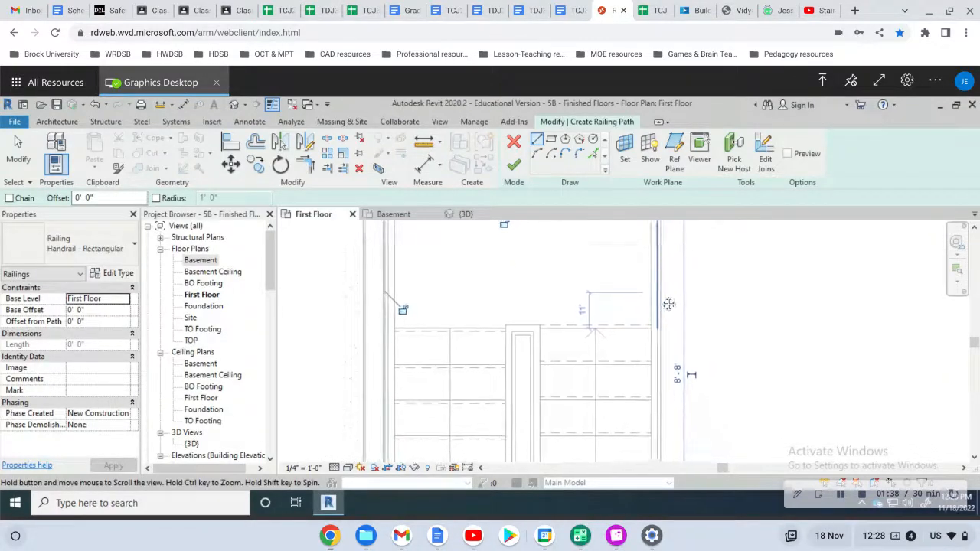
middle_click_drag(666, 344, 649, 251)
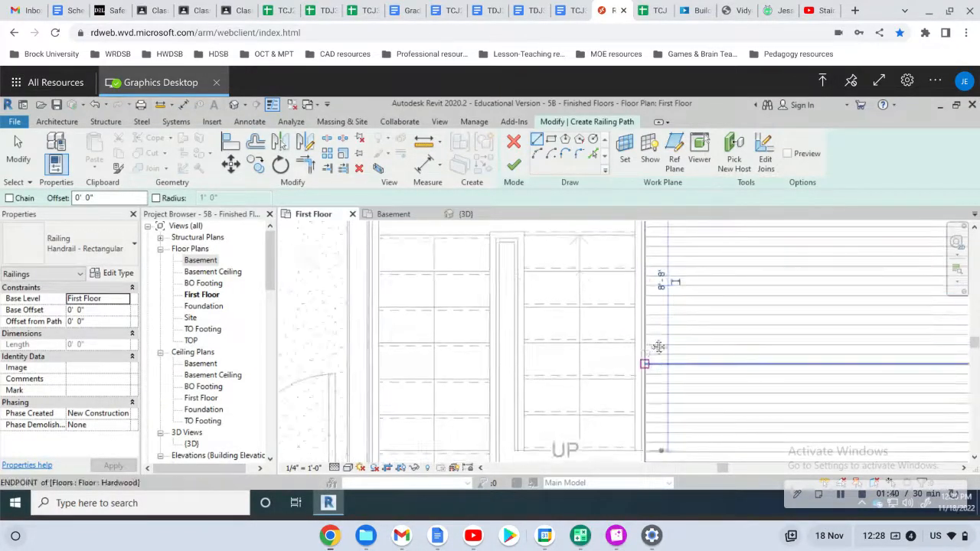
mouse_move(657, 360)
middle_mouse_down()
mouse_move(653, 283)
mouse_move(638, 276)
middle_mouse_up()
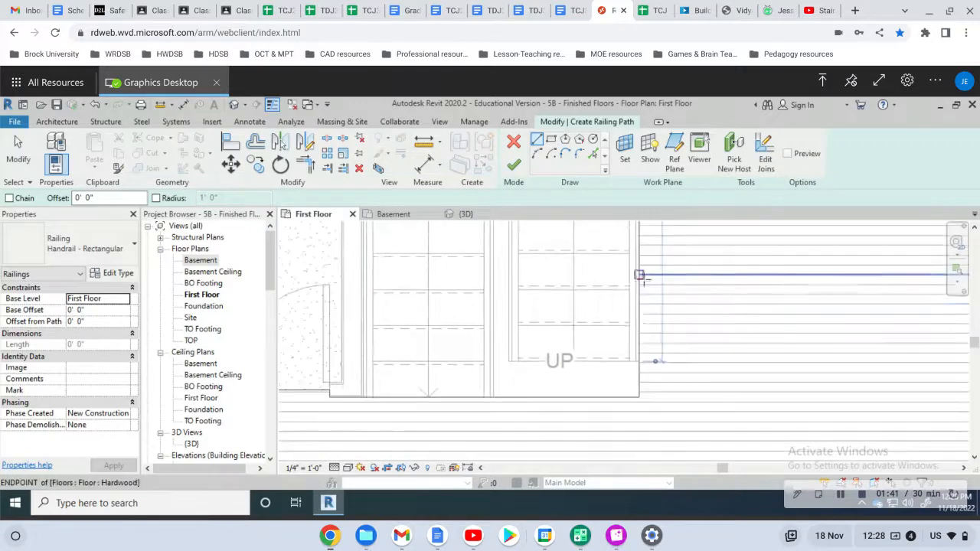
left_click(639, 397)
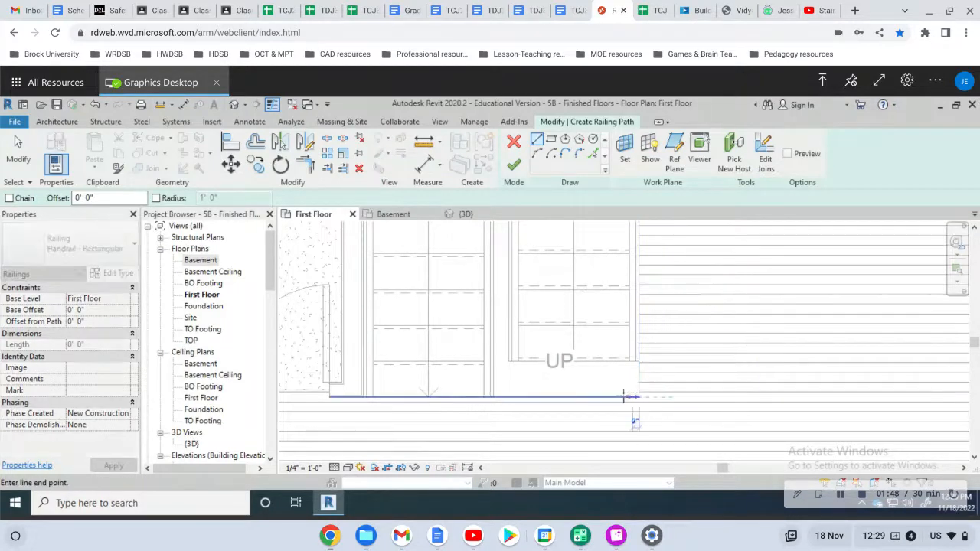
left_click(483, 396)
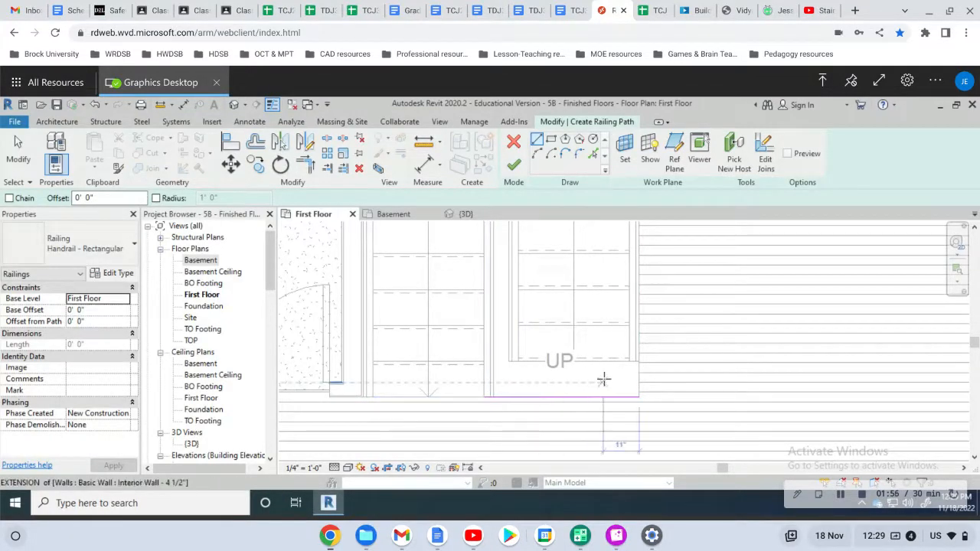
left_click(513, 164)
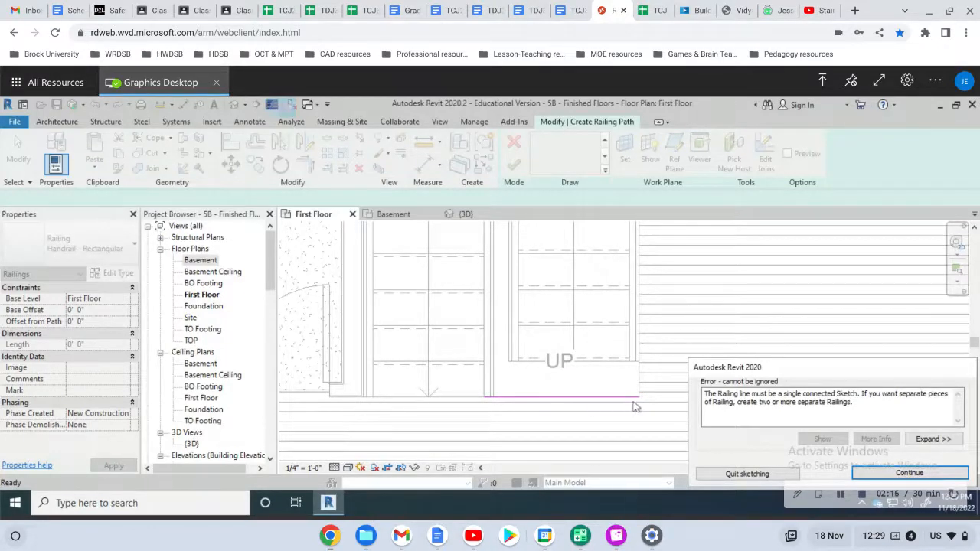
left_click(909, 474)
- Sketch the path line along the opening's right edge to connect the upper and lower segments, and finish the railing
scroll(673, 351, "down", 1)
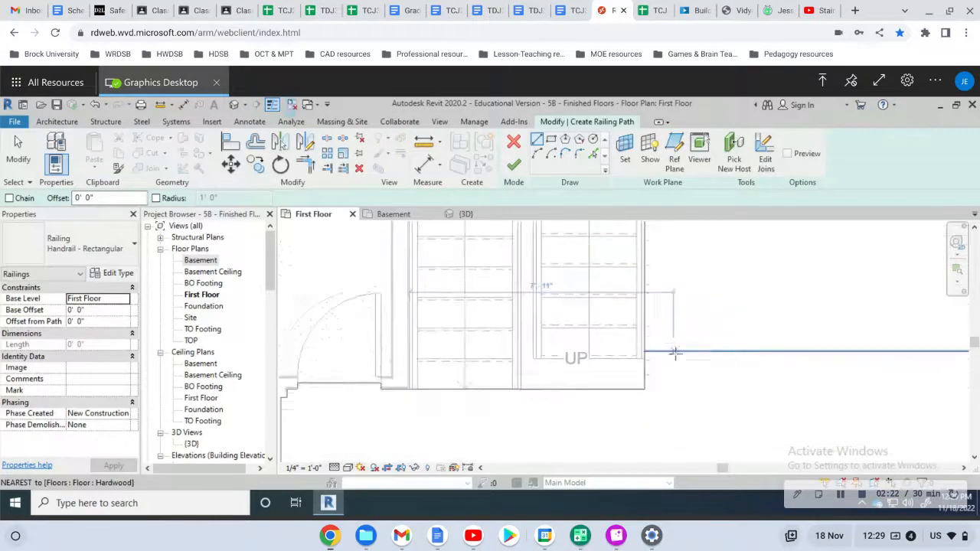
scroll(674, 351, "down", 2)
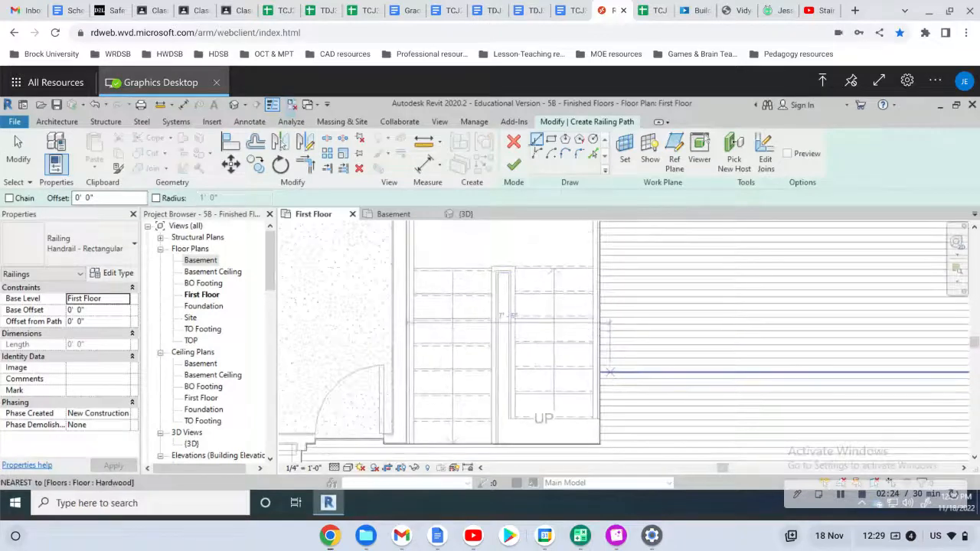
left_click(600, 444)
middle_click_drag(602, 284, 609, 446)
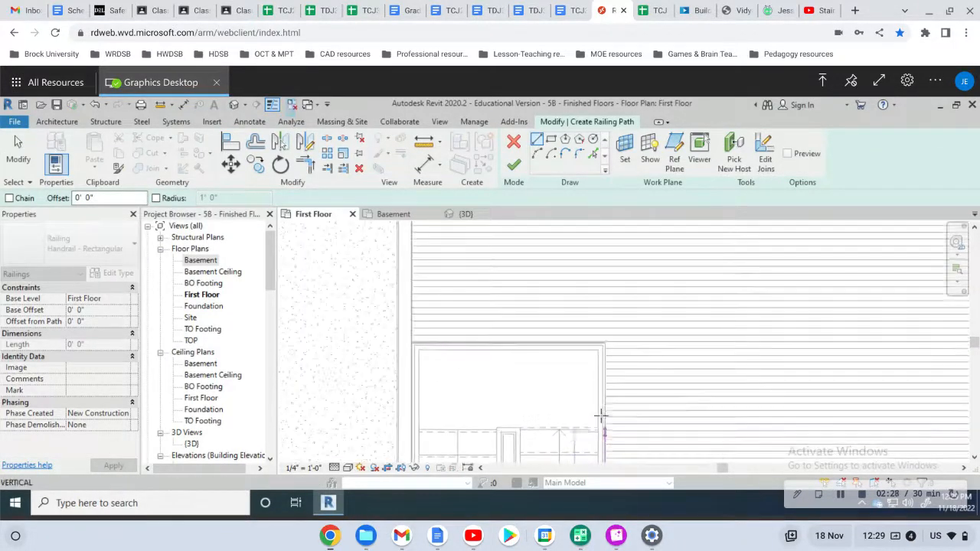
scroll(604, 350, "up", 2)
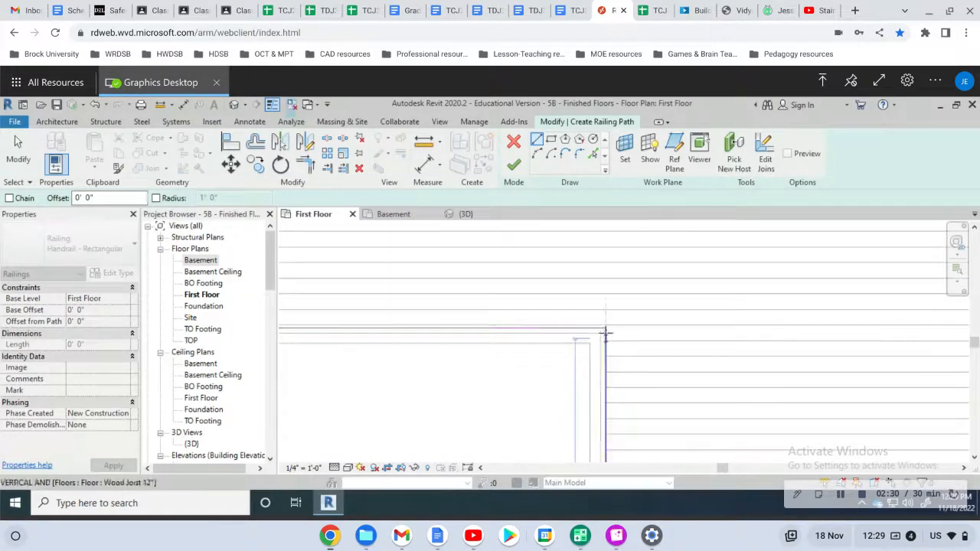
left_click(605, 329)
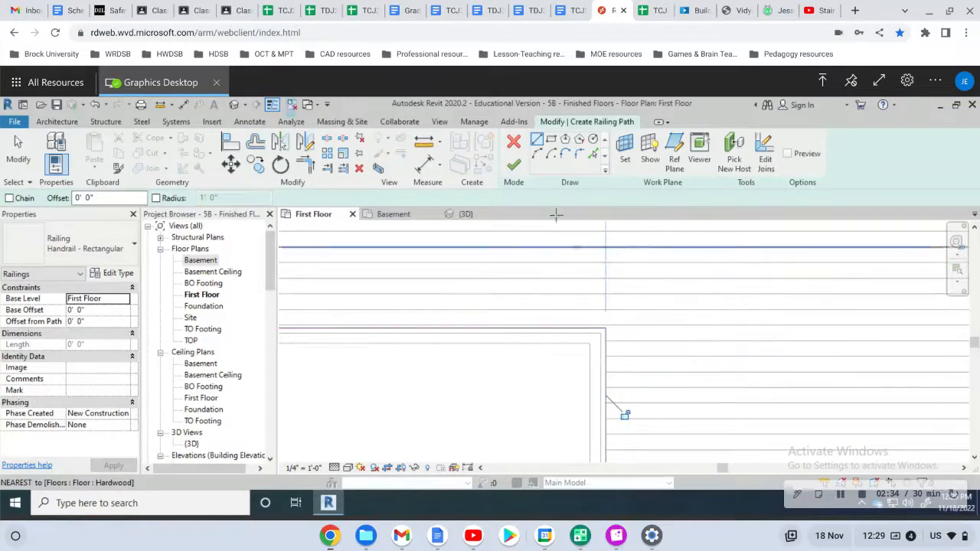
scroll(437, 329, "down", 3)
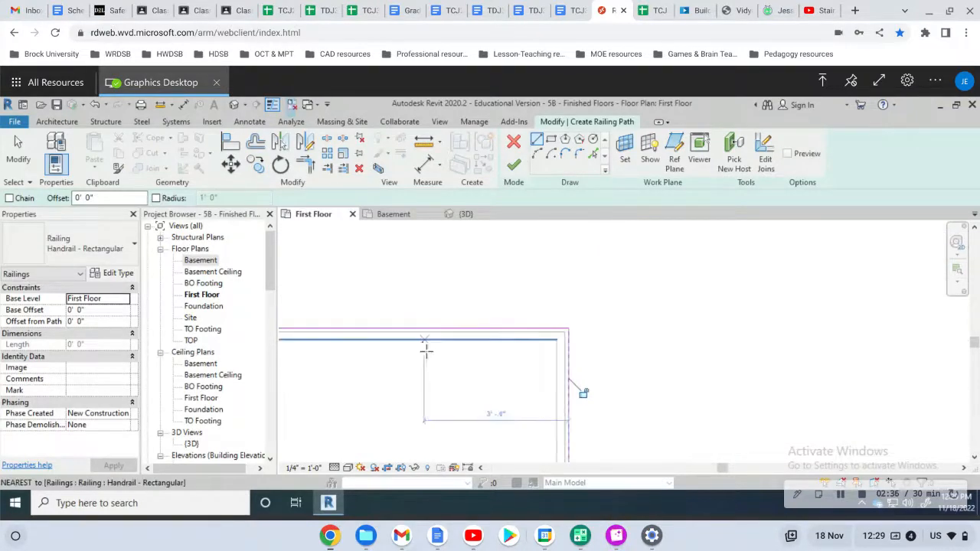
middle_click_drag(477, 416, 490, 304)
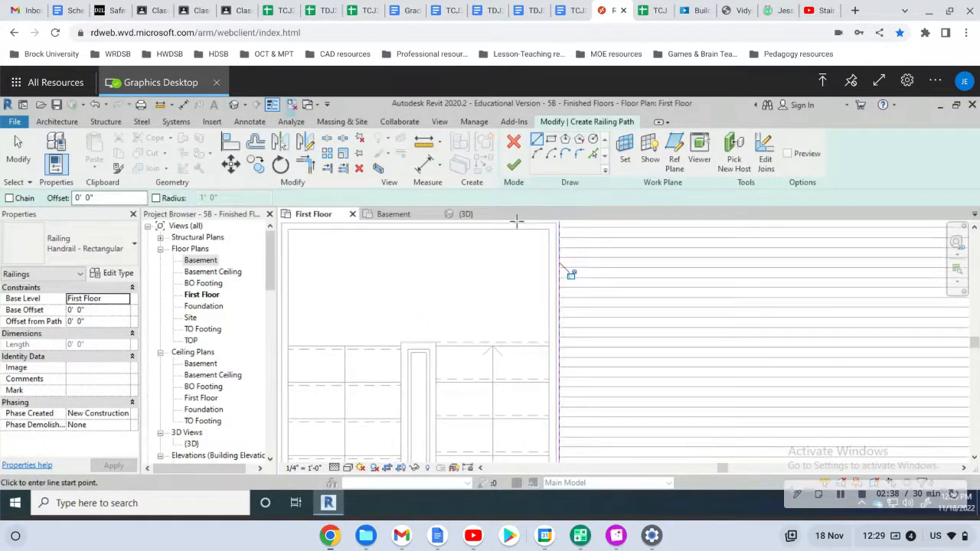
left_click(513, 164)
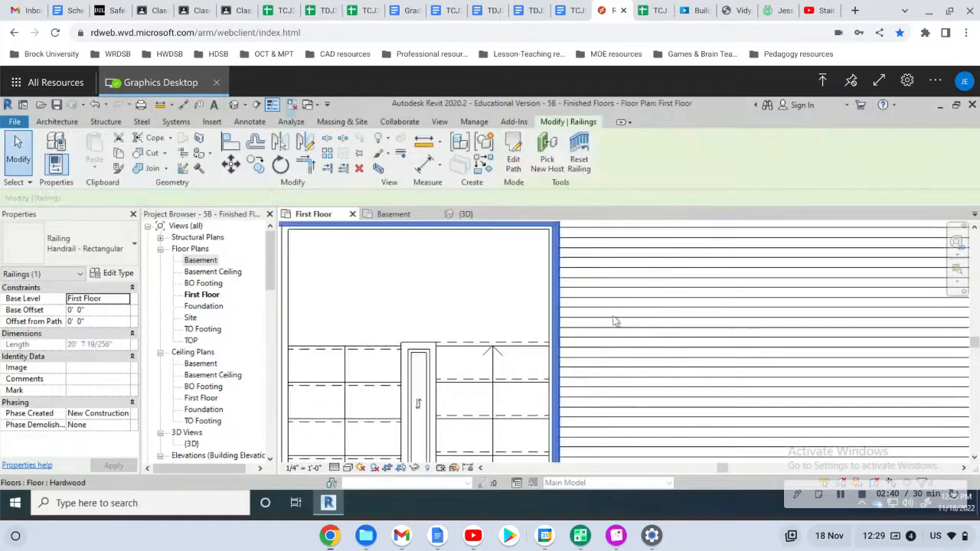
- Inspect the new guard railing around the stairwell in the First Floor plan and from several angles in the 3D view
middle_click_drag(558, 330, 568, 368)
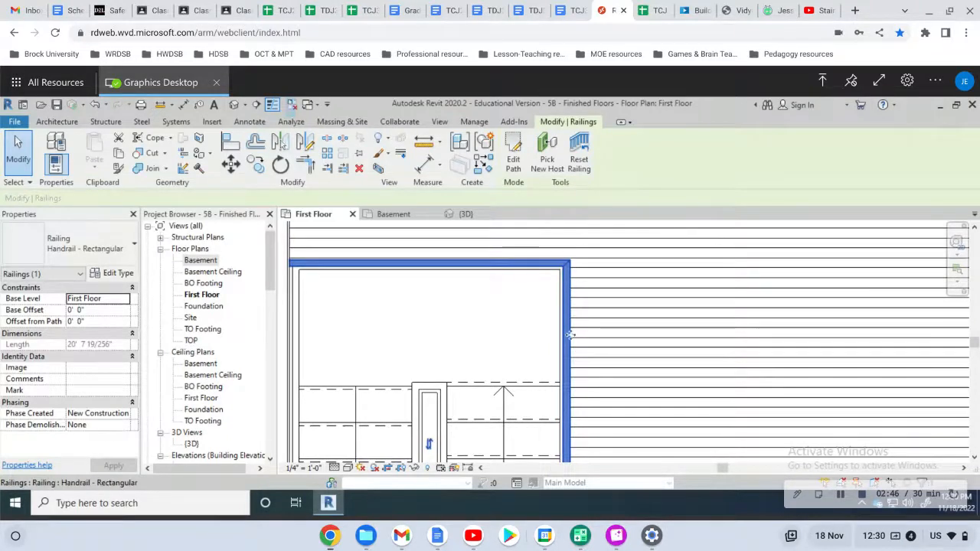
scroll(584, 394, "down", 1)
middle_click_drag(610, 416, 610, 301)
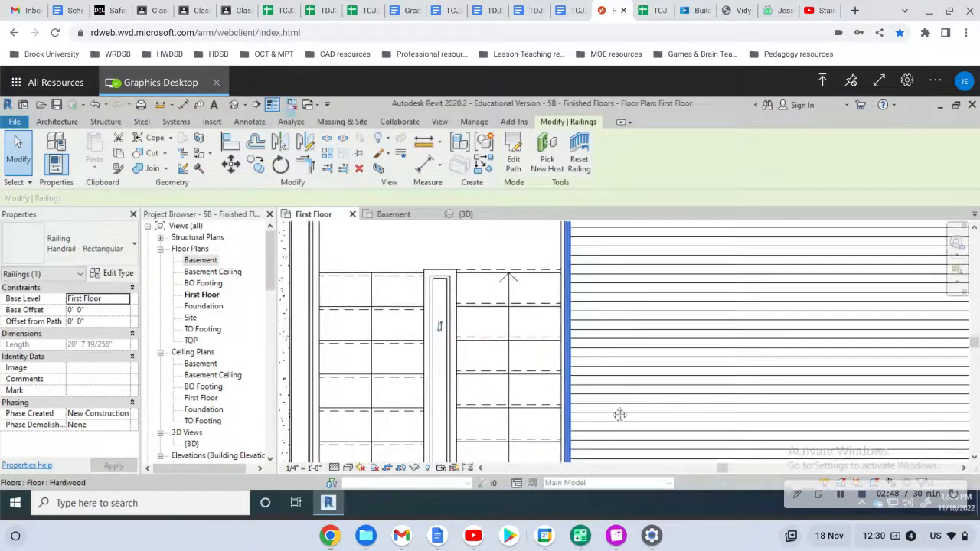
middle_click_drag(620, 415, 615, 354)
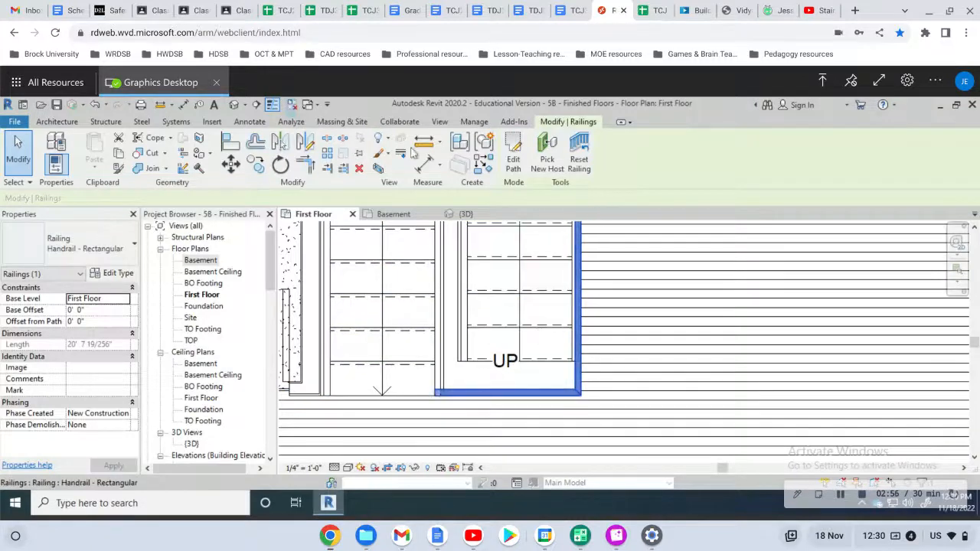
left_click(464, 214)
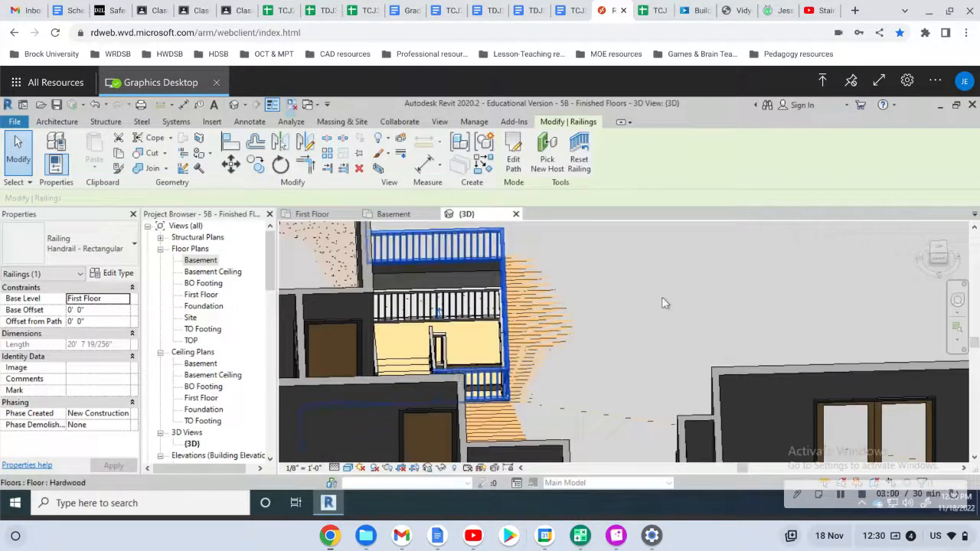
left_click(603, 342)
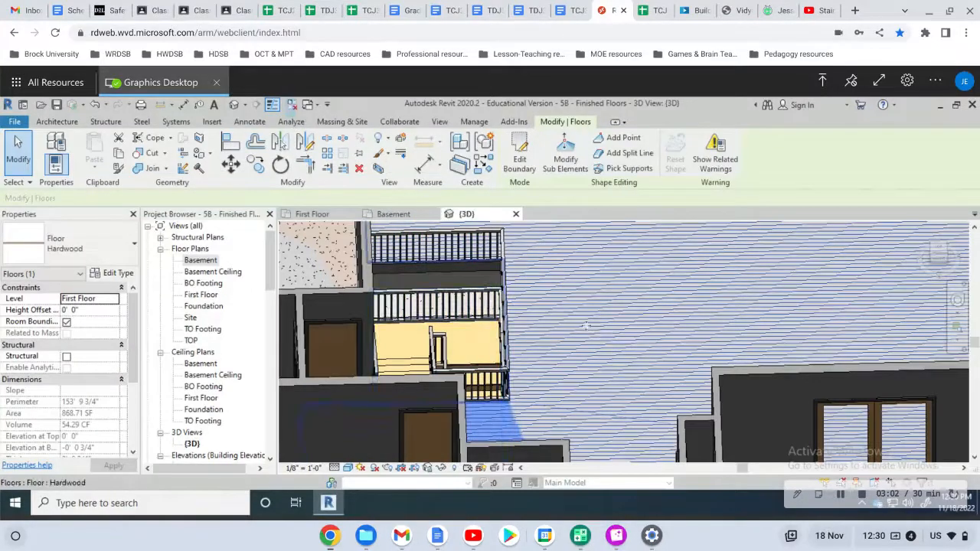
middle_click_drag(584, 328, 634, 371, "shift")
middle_click_drag(690, 331, 775, 311, "shift")
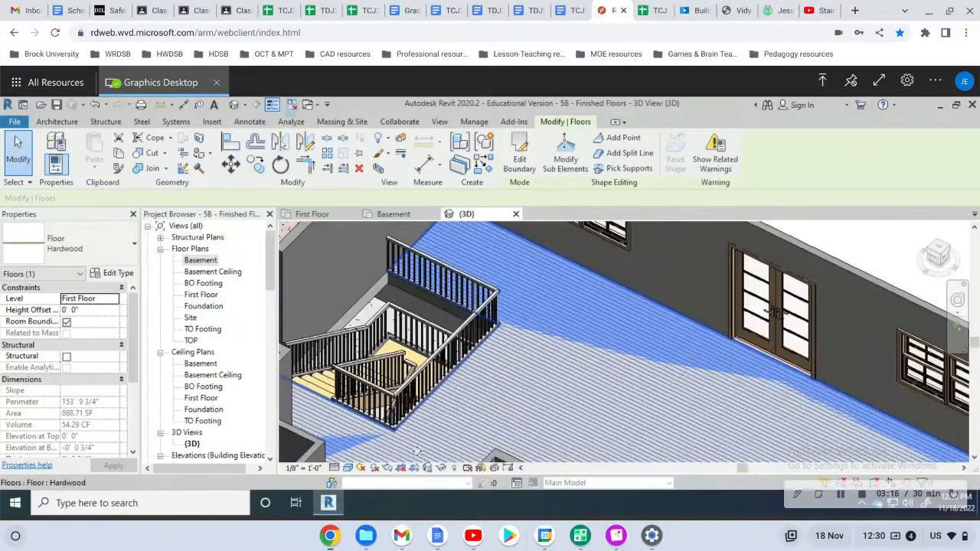
middle_click_drag(417, 452, 455, 411, "shift")
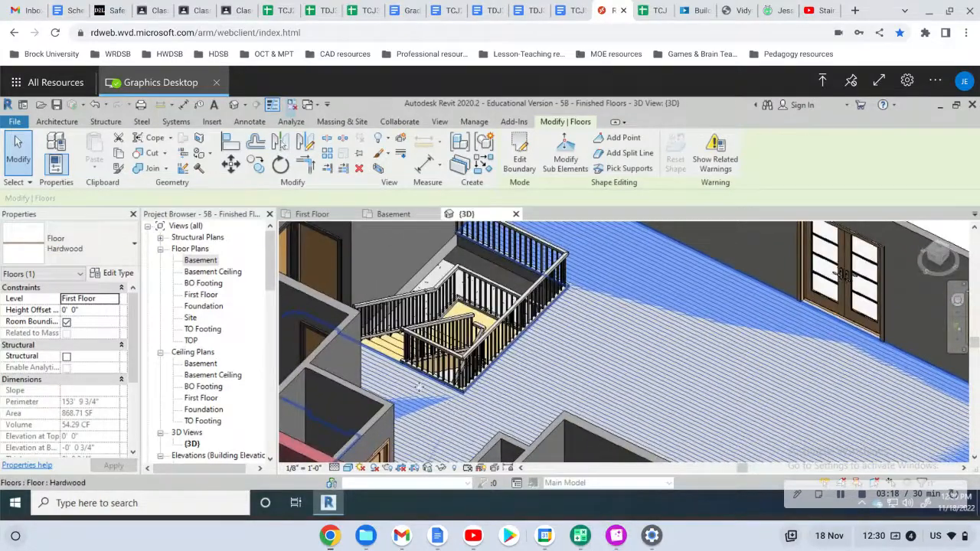
scroll(372, 310, "up", 3)
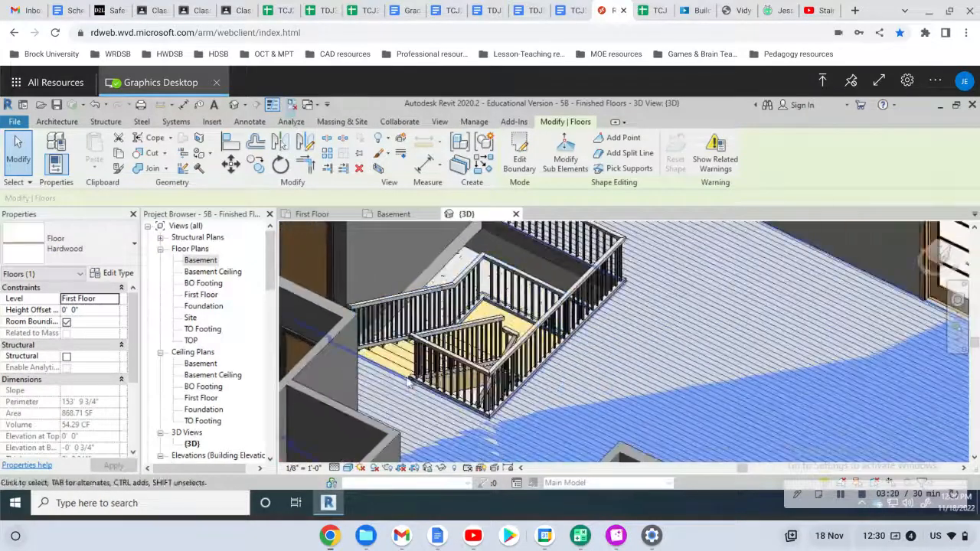
middle_click_drag(415, 393, 452, 264, "shift")
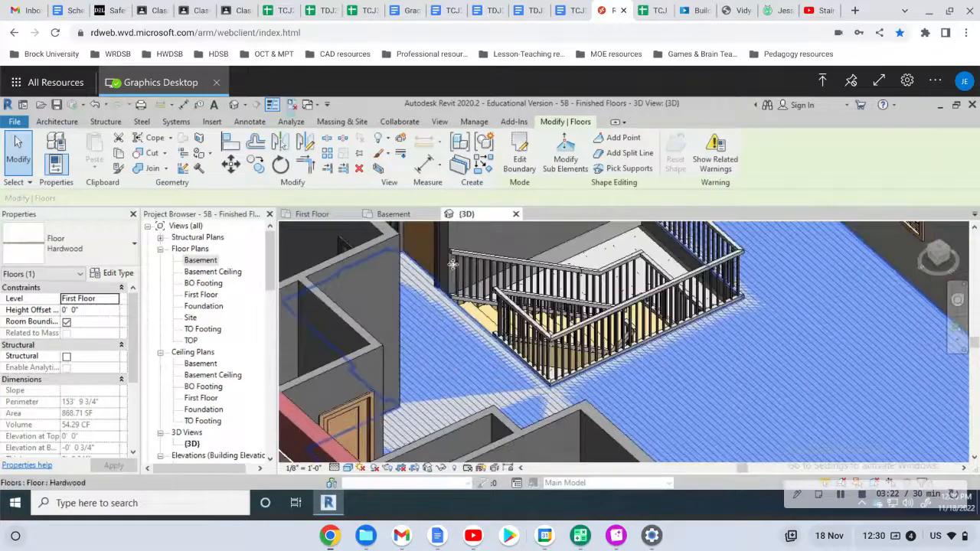
- Edit the wall-side stair railing's path in the First Floor plan, extending its line past the top step to about 7' 6" long, and check it in 3D
left_click(463, 258)
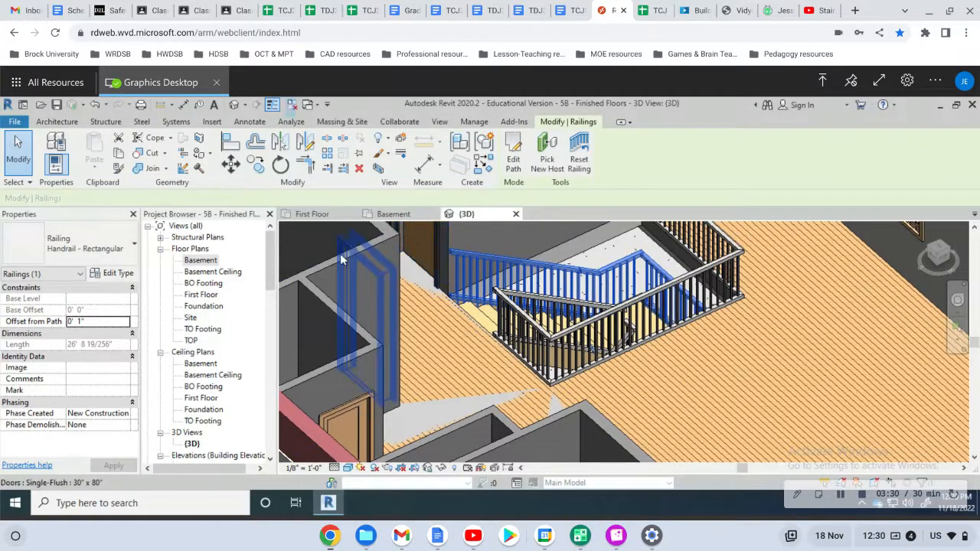
left_click(321, 218)
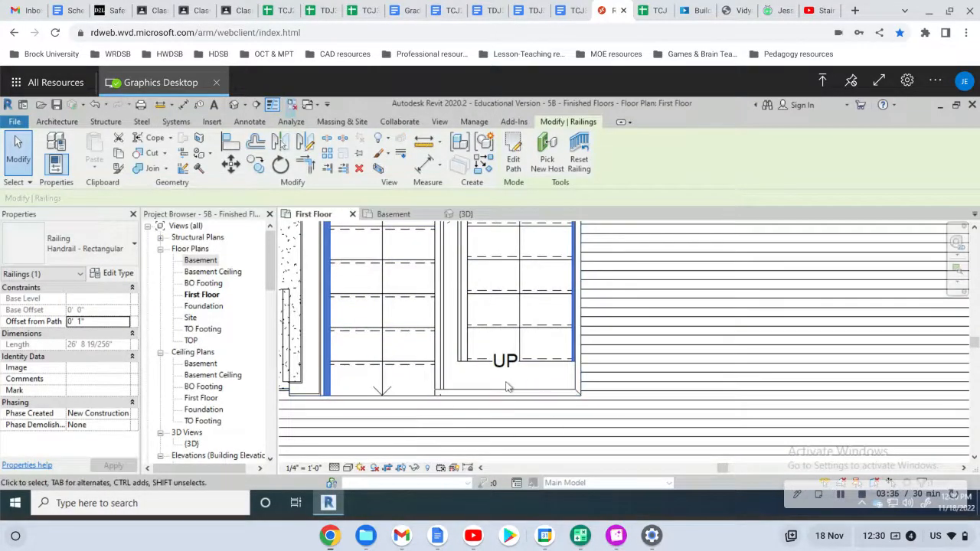
left_click(459, 384)
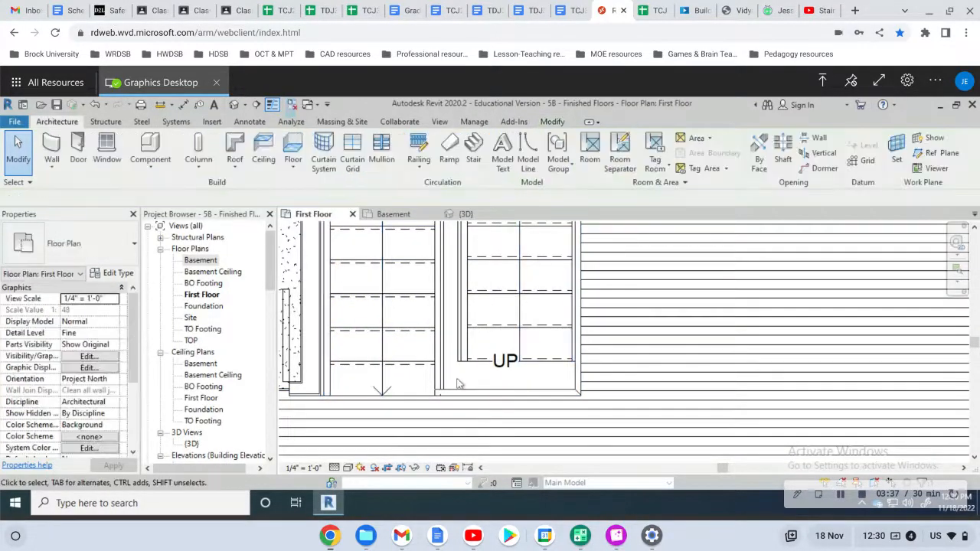
left_click(330, 390)
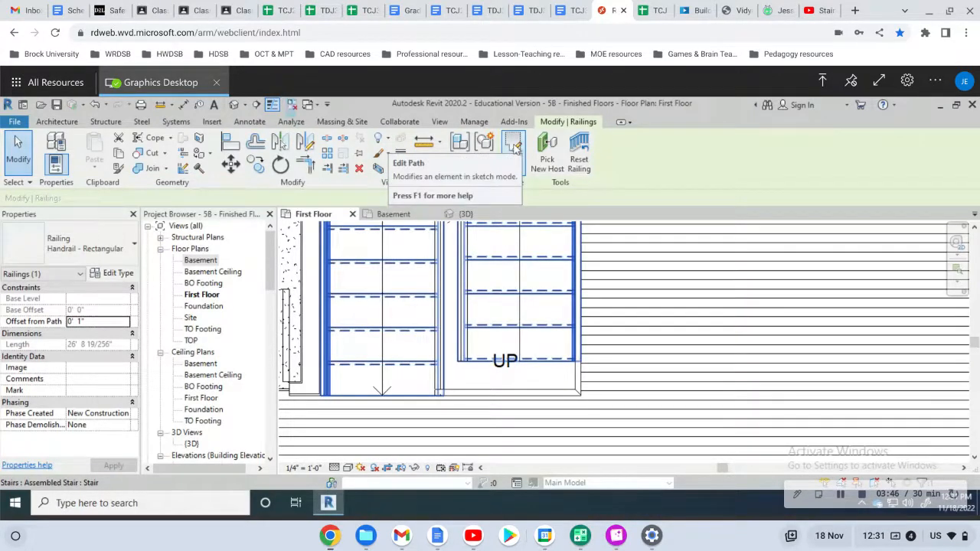
left_click(514, 147)
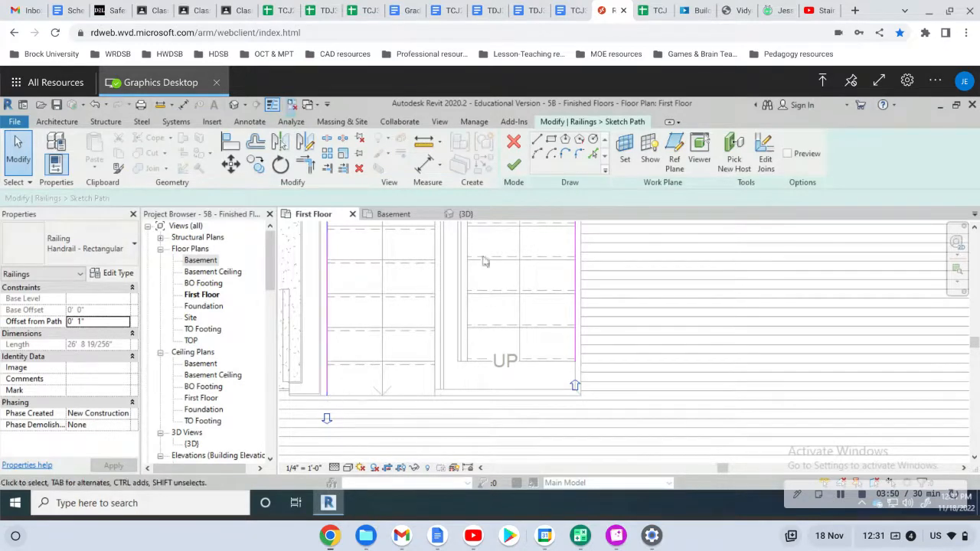
left_click(329, 386)
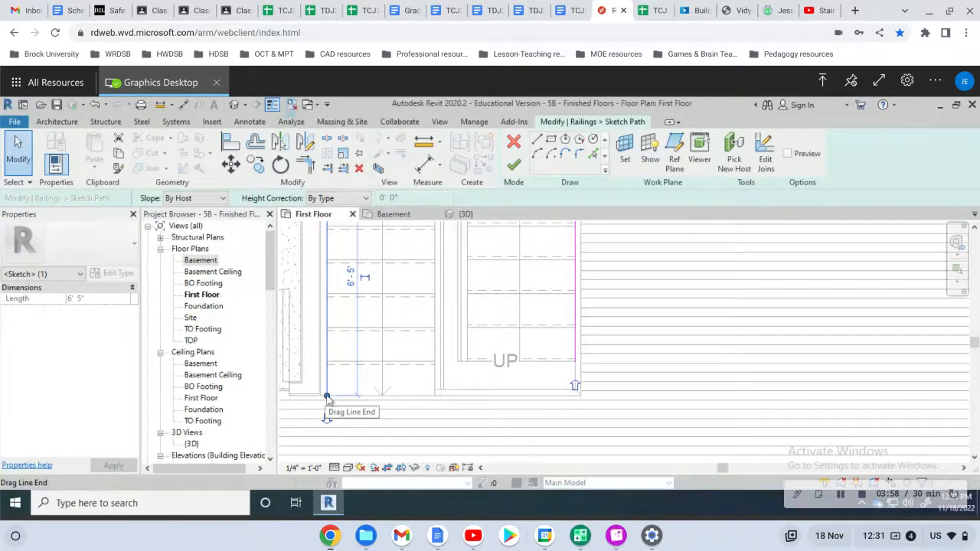
left_click_drag(327, 398, 327, 427)
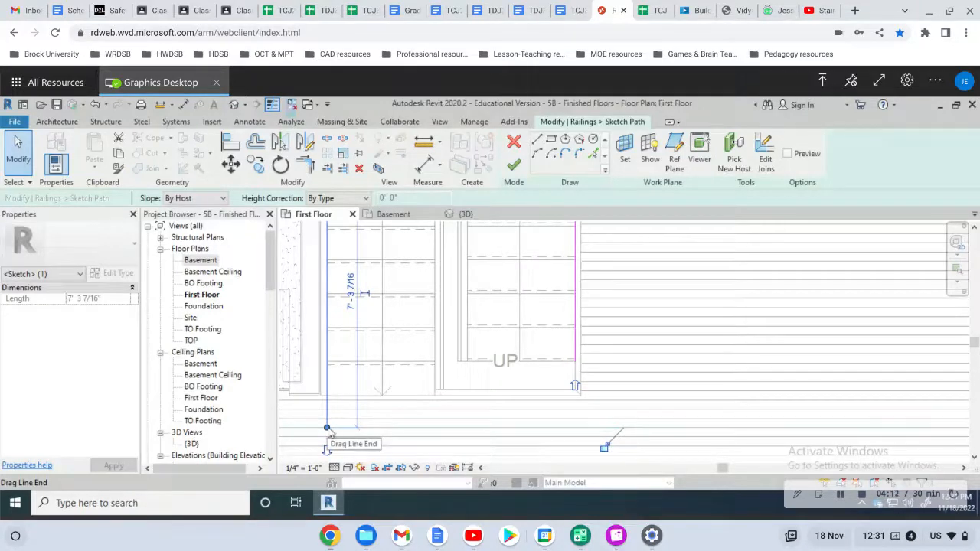
mouse_move(326, 428)
left_mouse_down()
mouse_move(327, 361)
mouse_move(327, 437)
left_mouse_up()
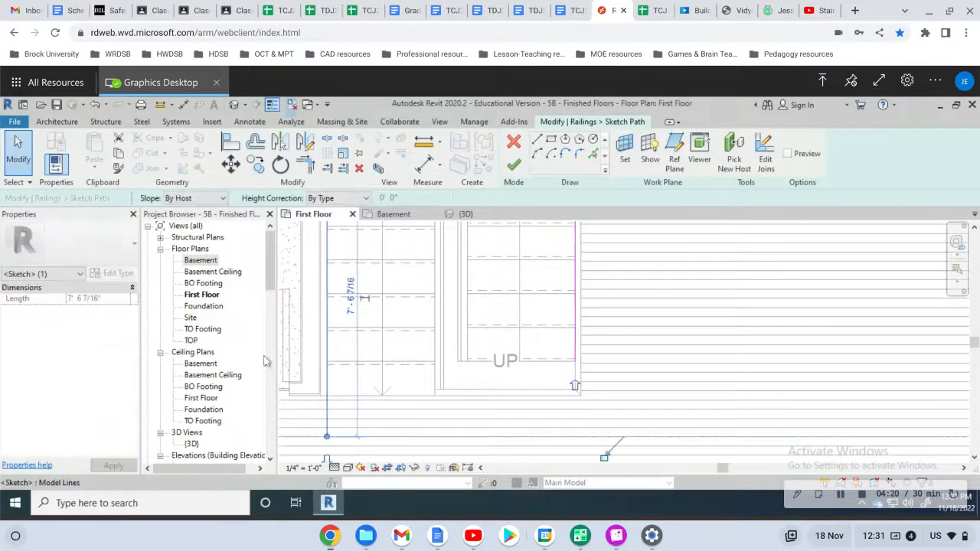
left_click(513, 166)
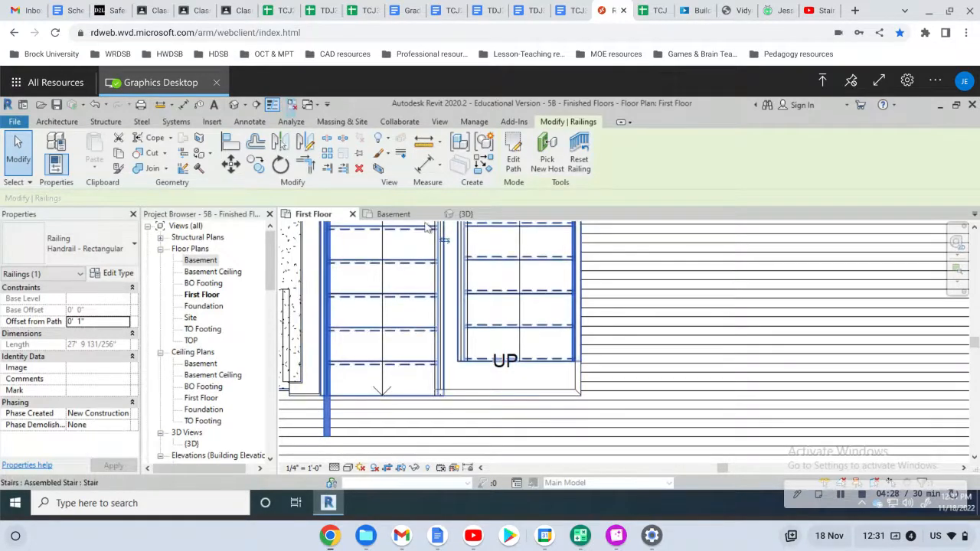
left_click(458, 216)
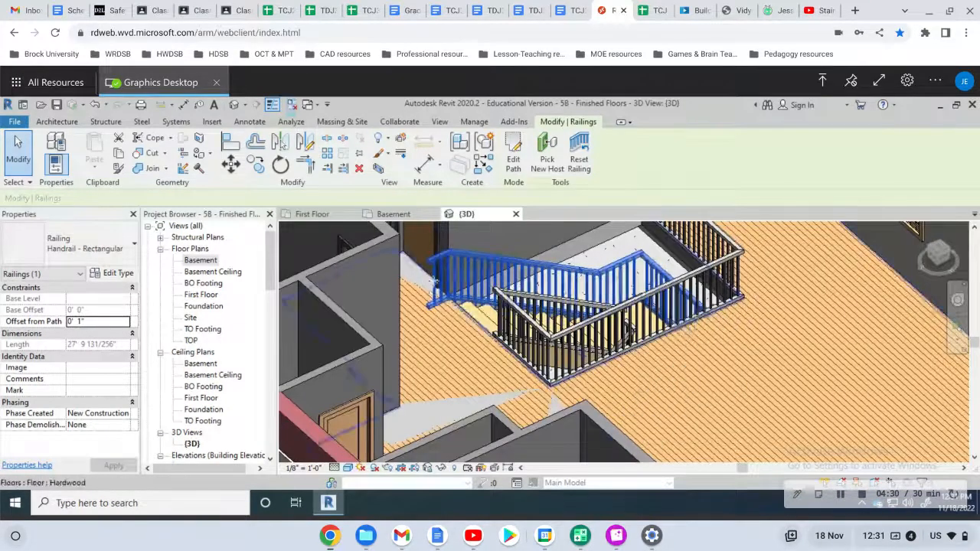